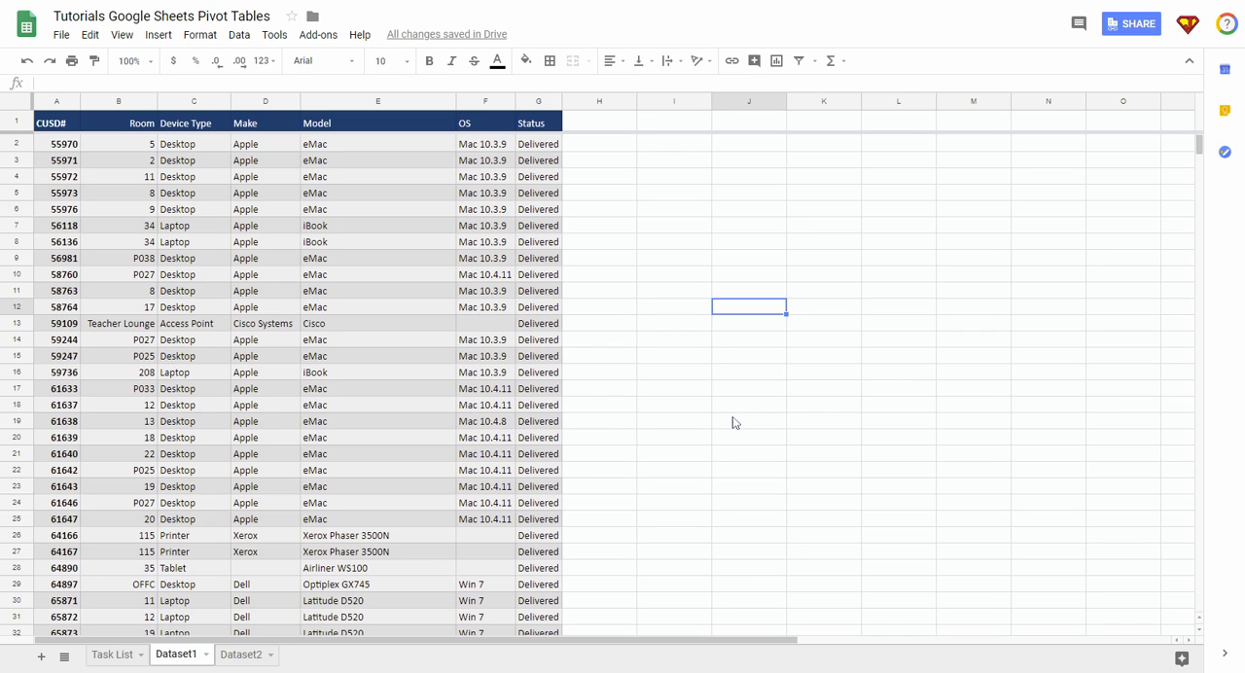
Step: Enter the notes "select your data" in cell I5 and "make the table" in cell I6
{"action": "left_click", "coordinate": [694, 198]}
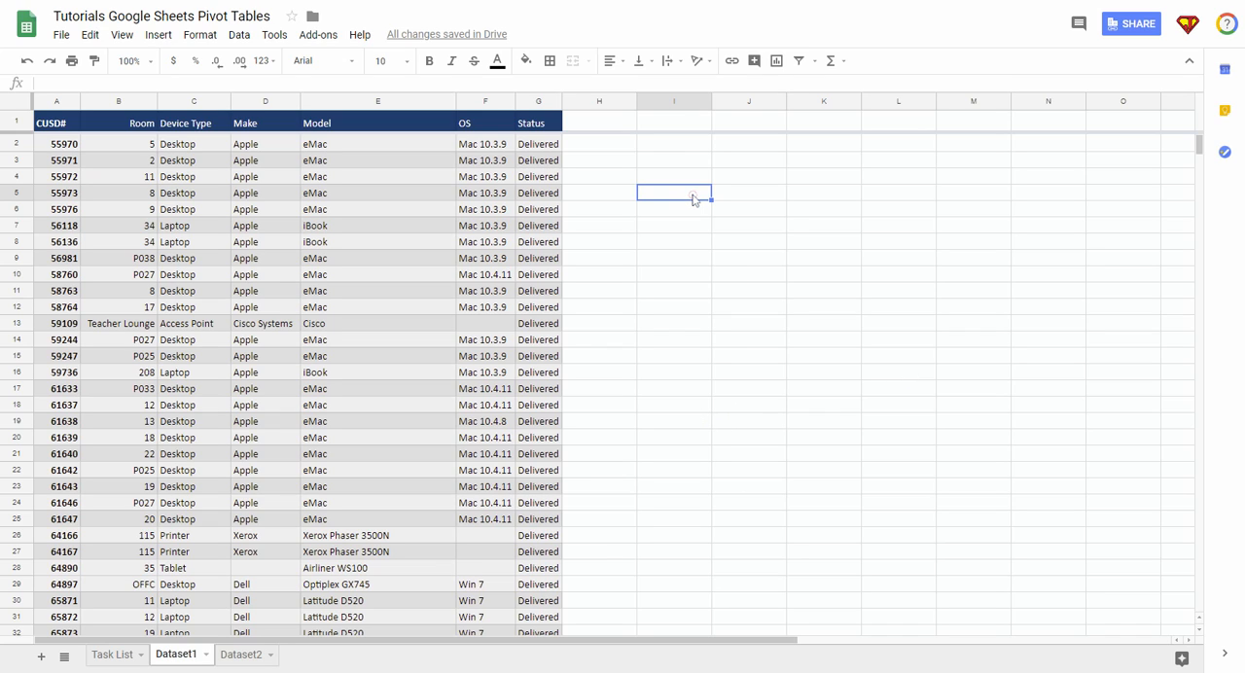
{"action": "type", "text": "select your dat"}
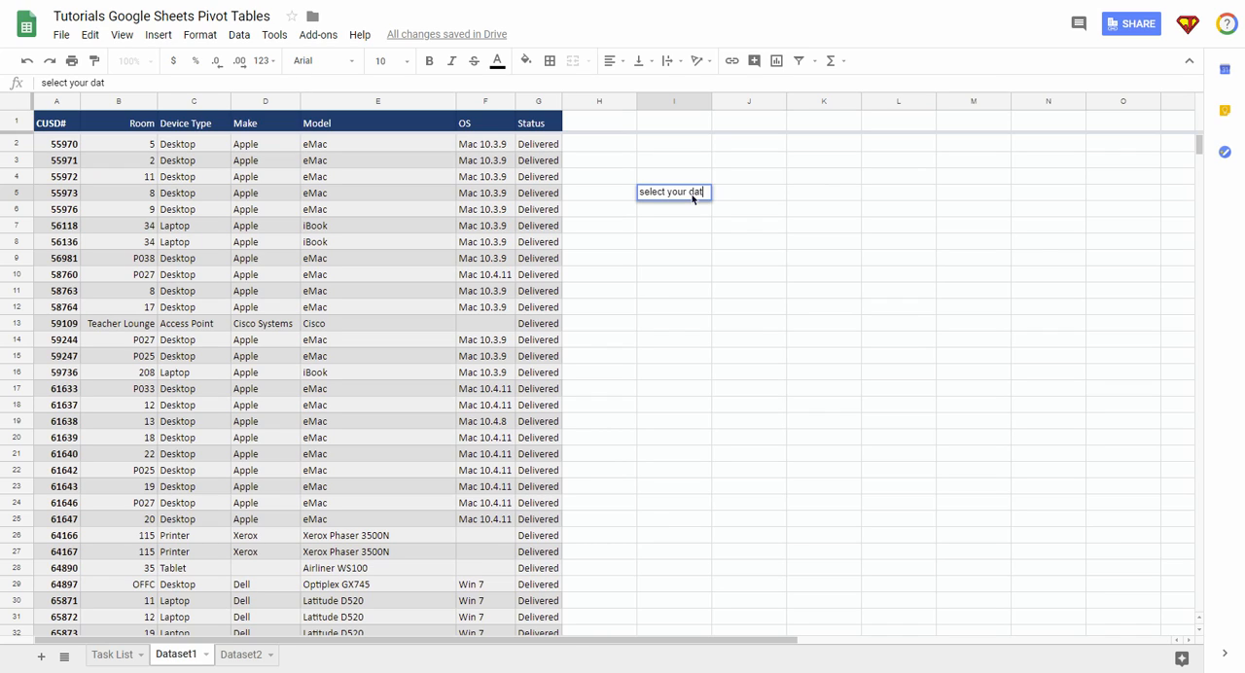
{"action": "type", "text": "a"}
{"action": "key", "text": "Return"}
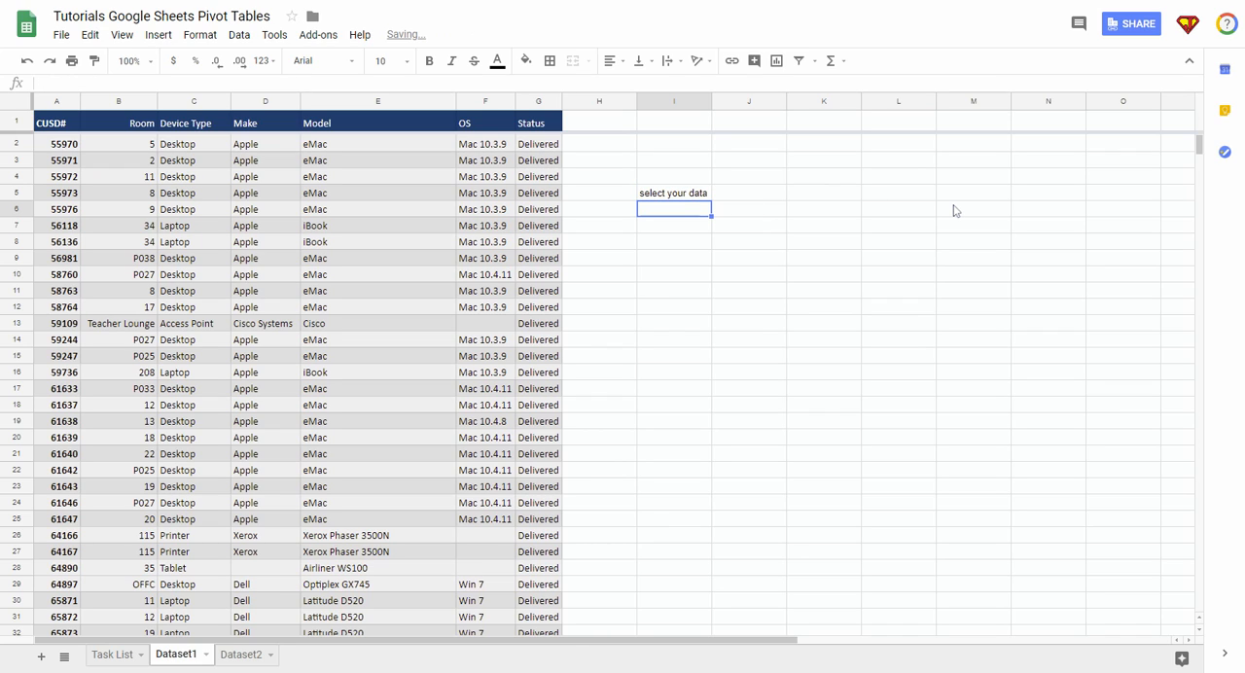
{"action": "type", "text": "make th"}
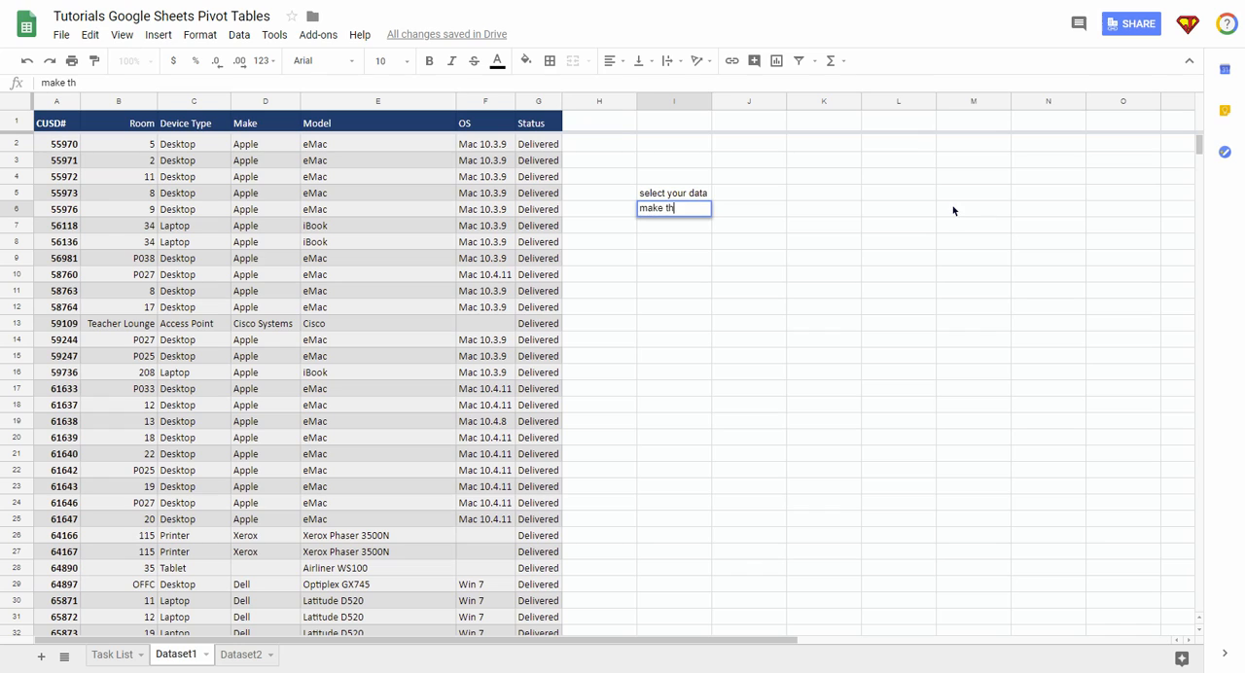
{"action": "type", "text": "e table"}
{"action": "left_click", "coordinate": [953, 210]}
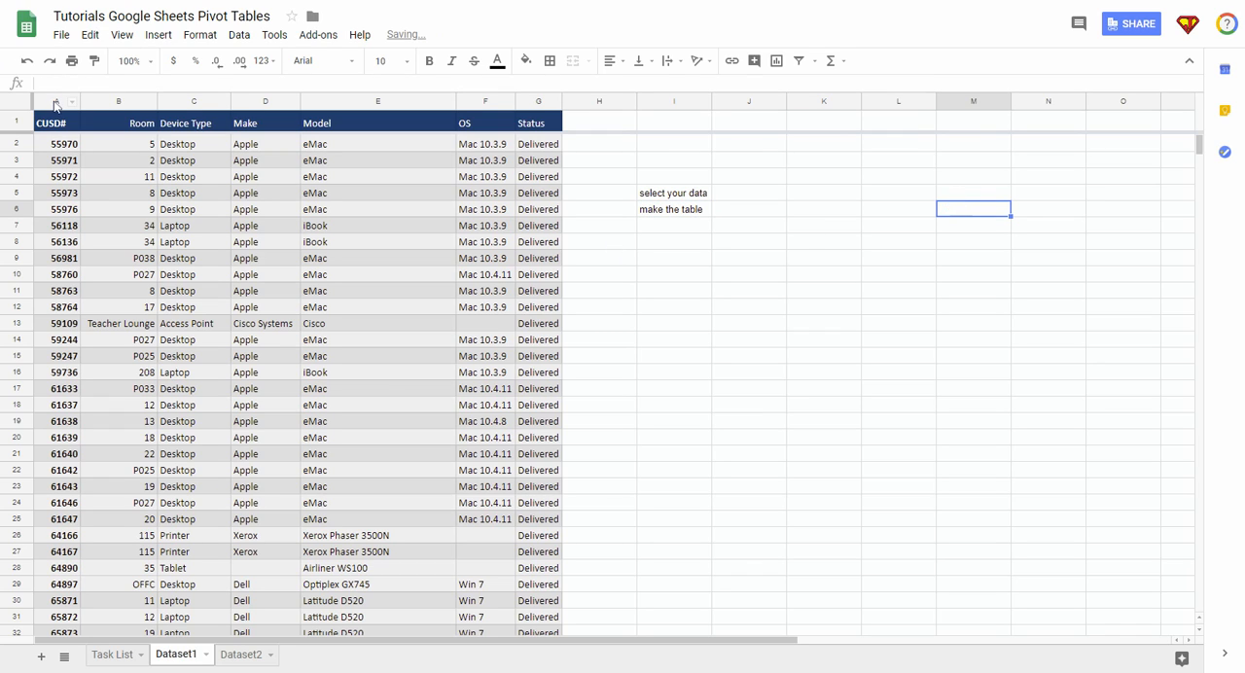
Step: Create a pivot table from columns A through G of the Dataset1 sheet
{"action": "left_click_drag", "start_coordinate": [56, 105], "coordinate": [537, 103]}
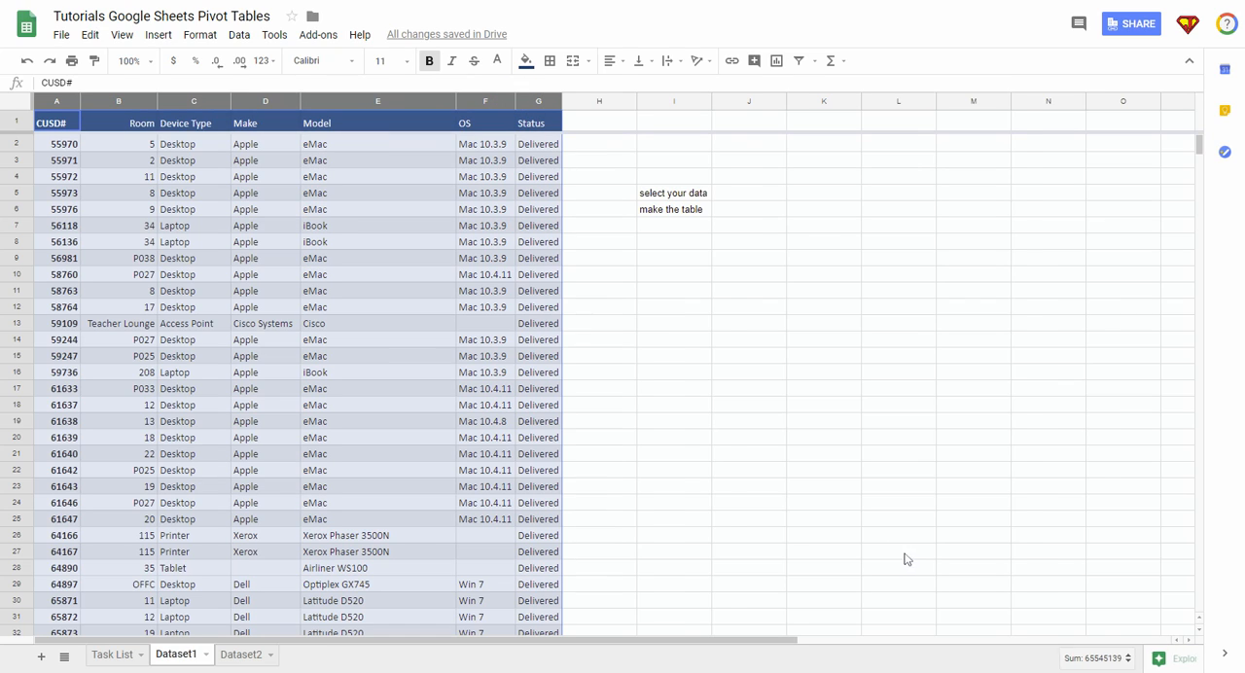
{"action": "left_click", "coordinate": [239, 36]}
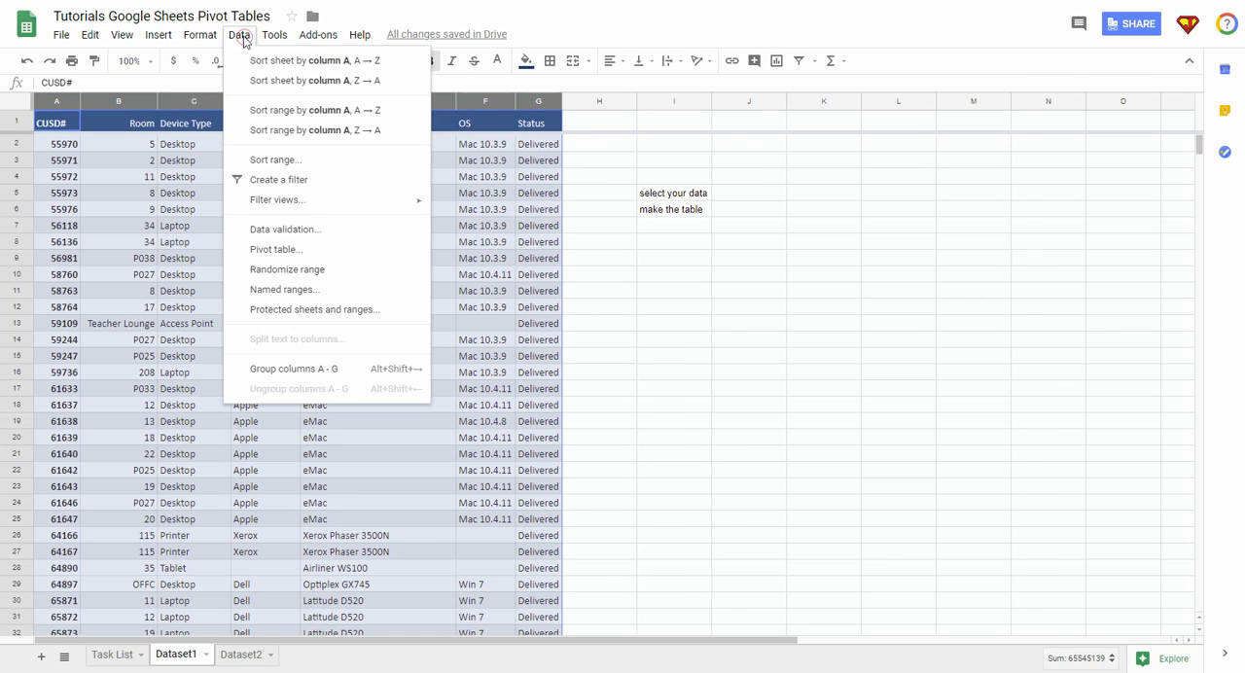
{"action": "left_click", "coordinate": [274, 250]}
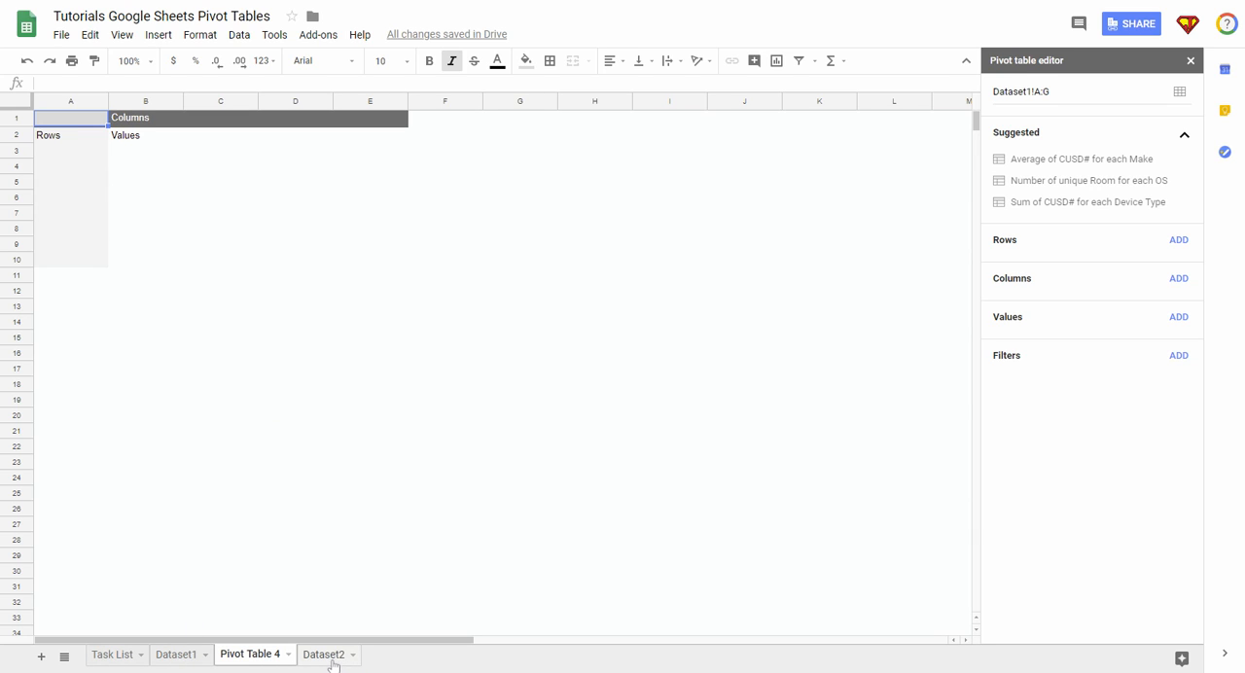
Step: Rename the new pivot table sheet as Dataset1PT
{"action": "double_click", "coordinate": [251, 654]}
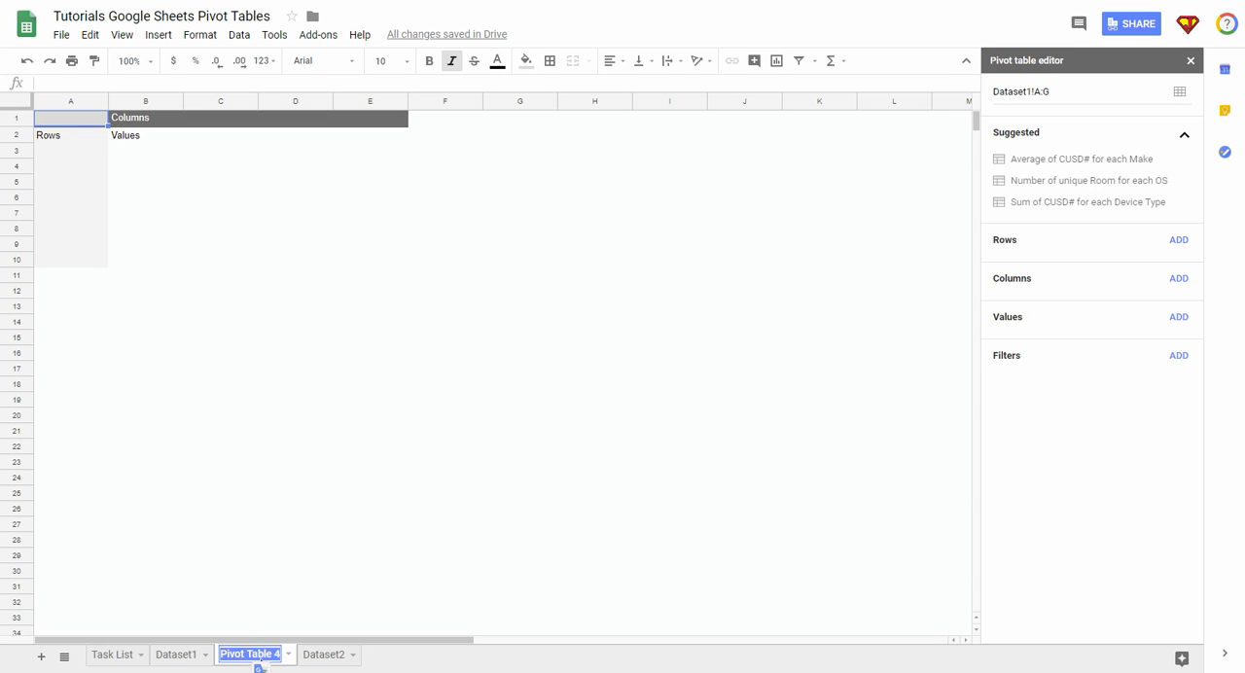
{"action": "type", "text": "D"}
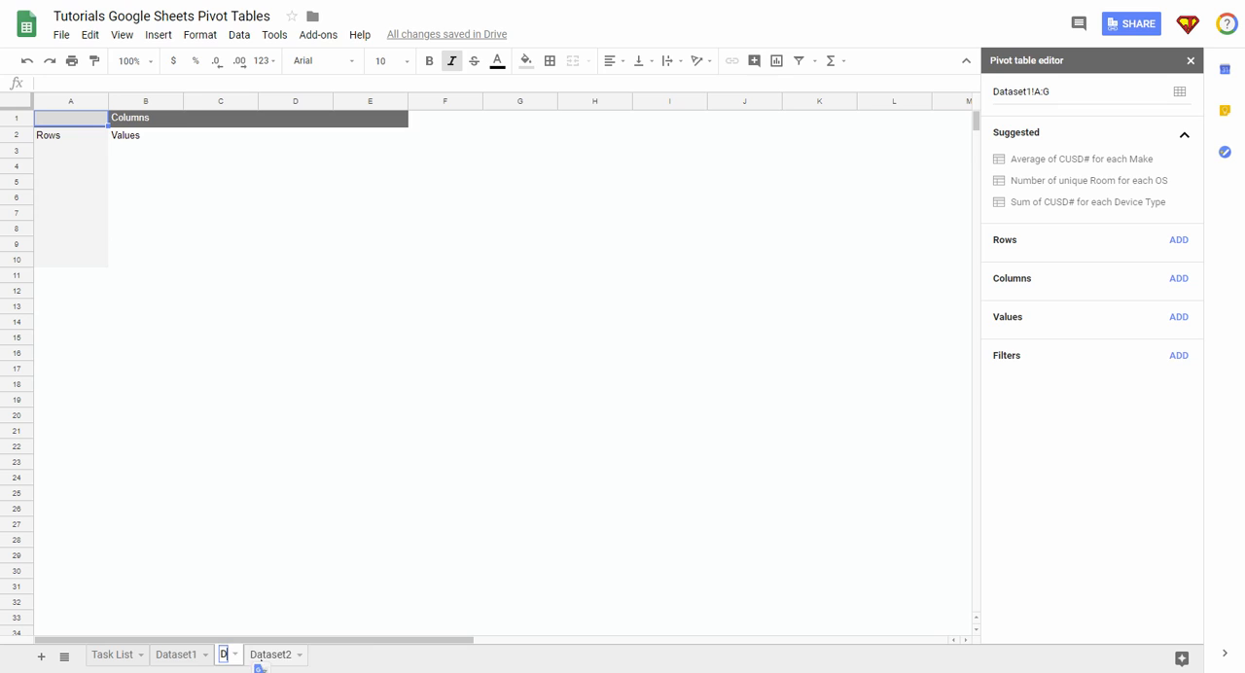
{"action": "type", "text": "ataset1"}
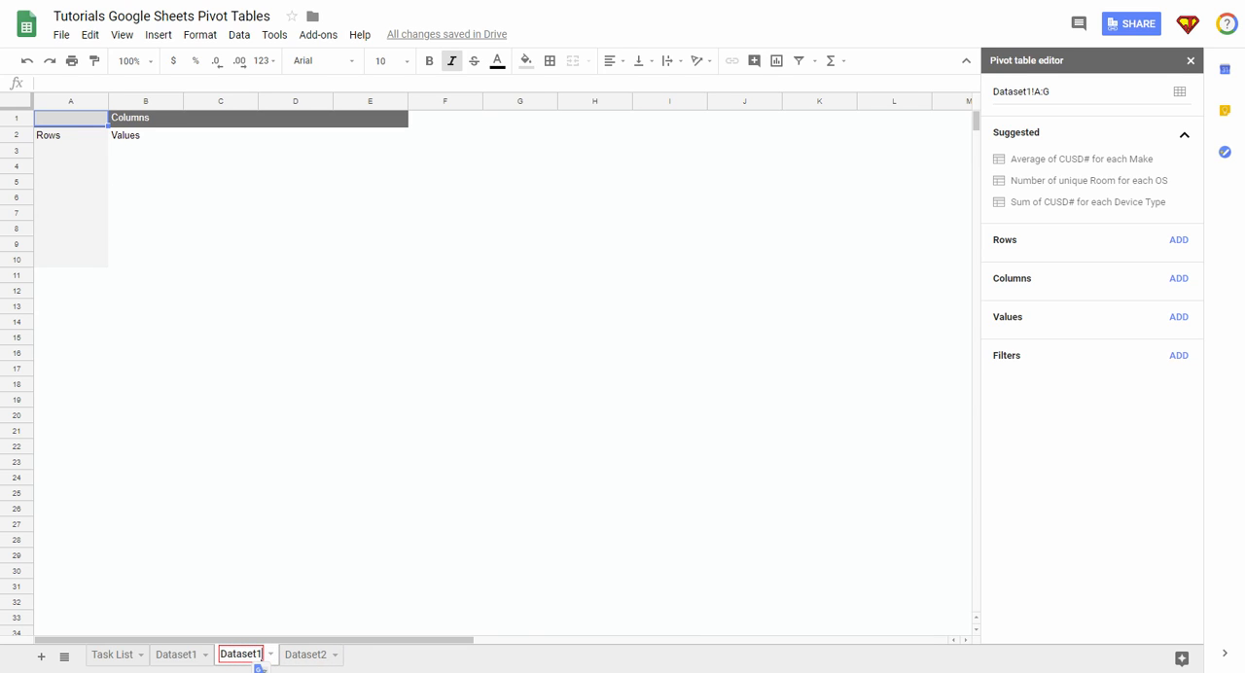
{"action": "type", "text": "PT"}
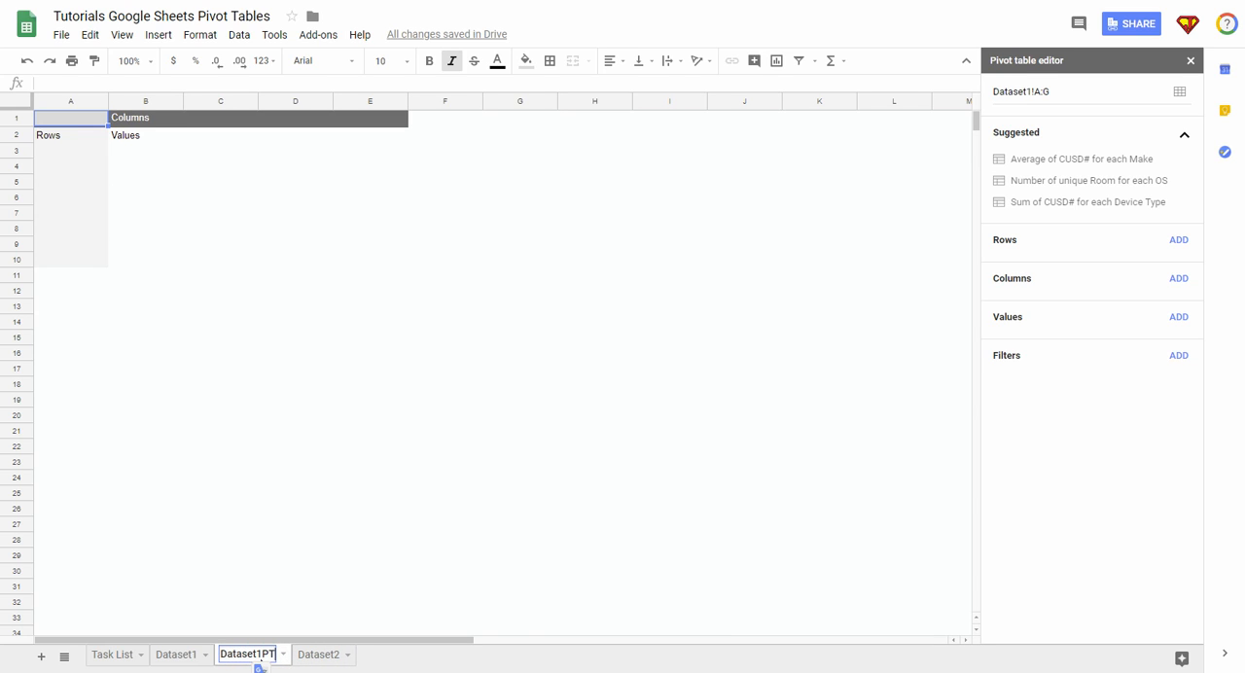
{"action": "key", "text": "Return"}
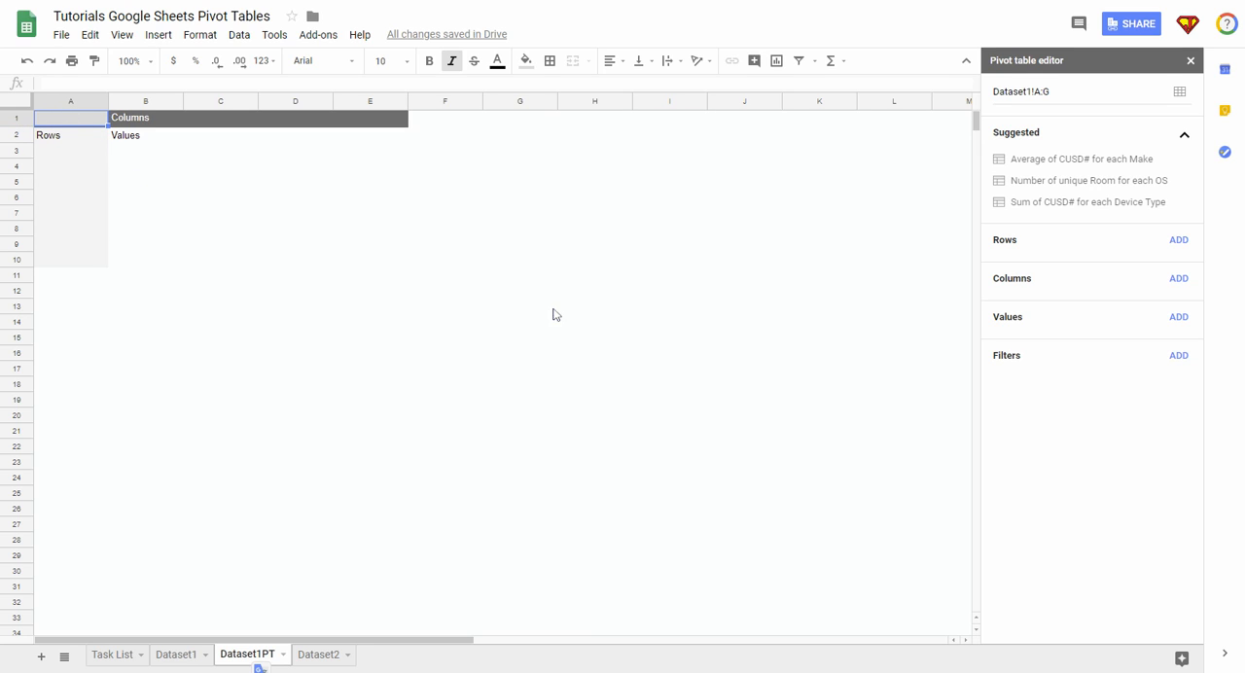
Step: Examine how the pivot table editor responds to selecting cells inside and outside the pivot table area
{"action": "left_click", "coordinate": [611, 249]}
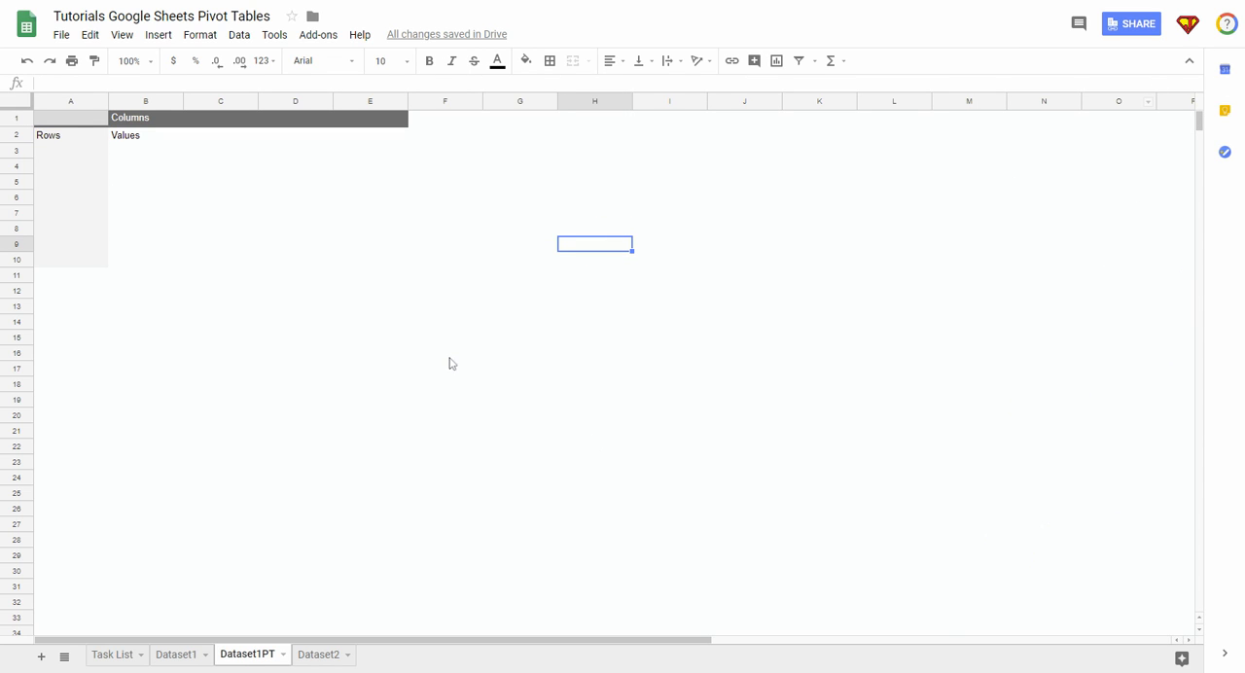
{"action": "left_click", "coordinate": [315, 215]}
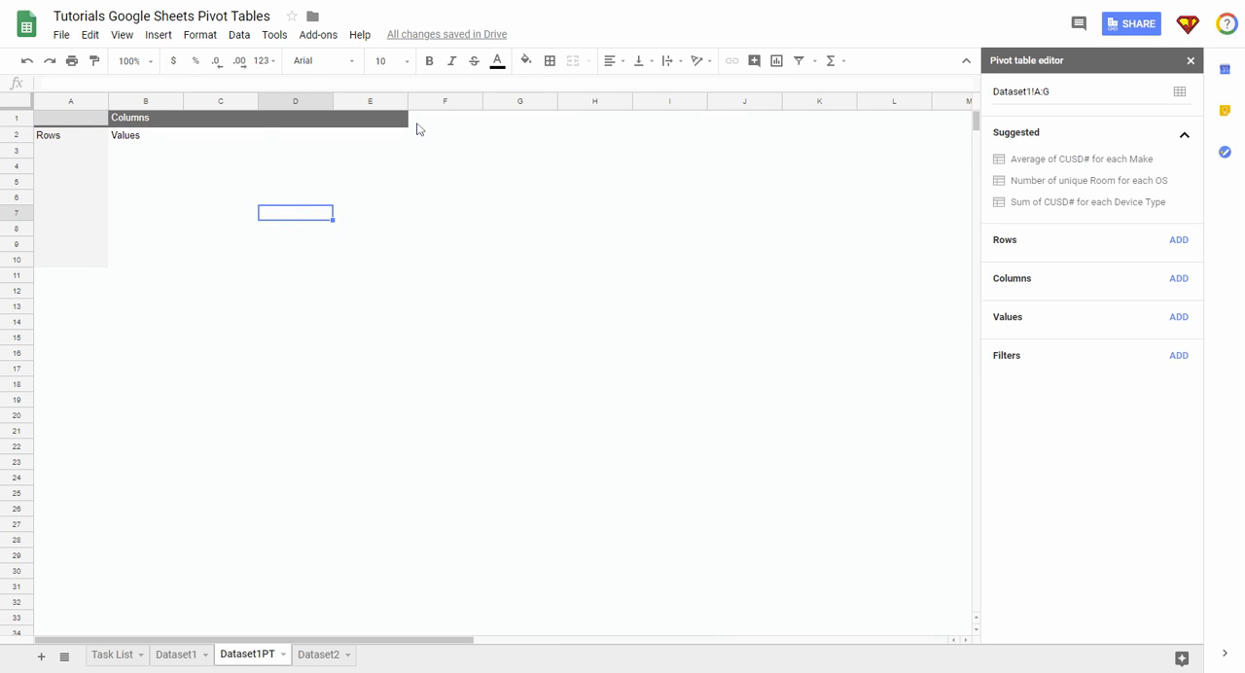
{"action": "left_click", "coordinate": [60, 124]}
{"action": "left_click_drag", "start_coordinate": [60, 124], "coordinate": [374, 258]}
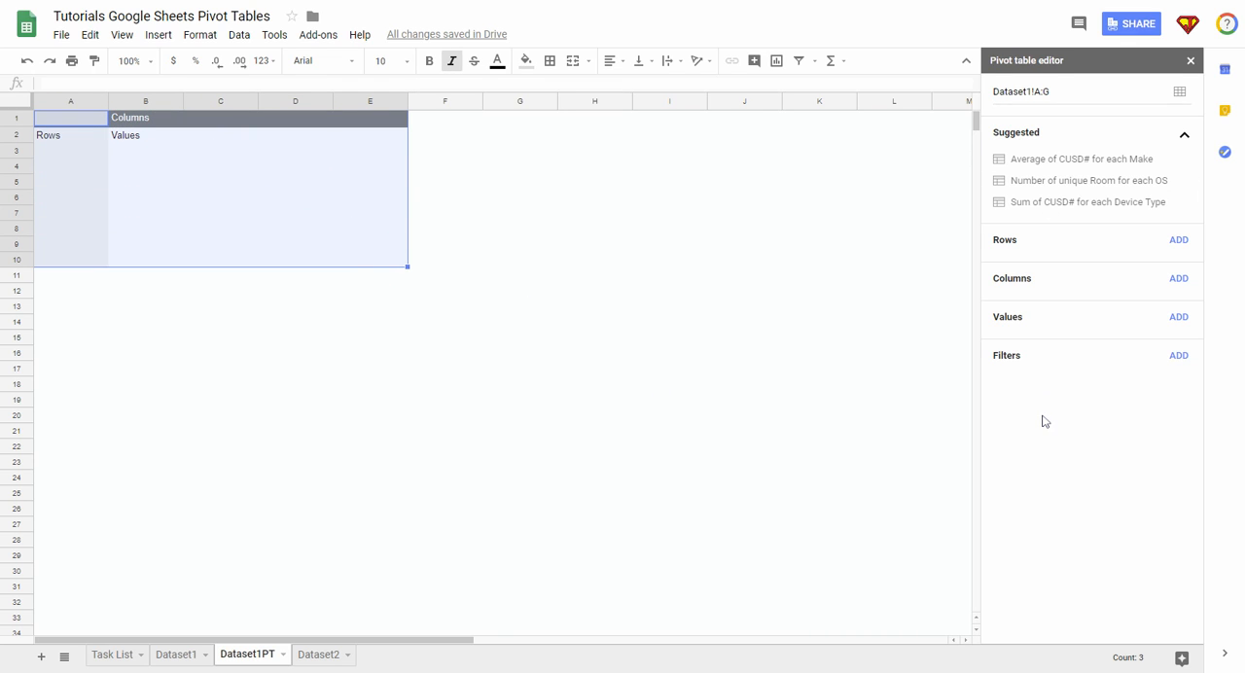
{"action": "left_click", "coordinate": [528, 229]}
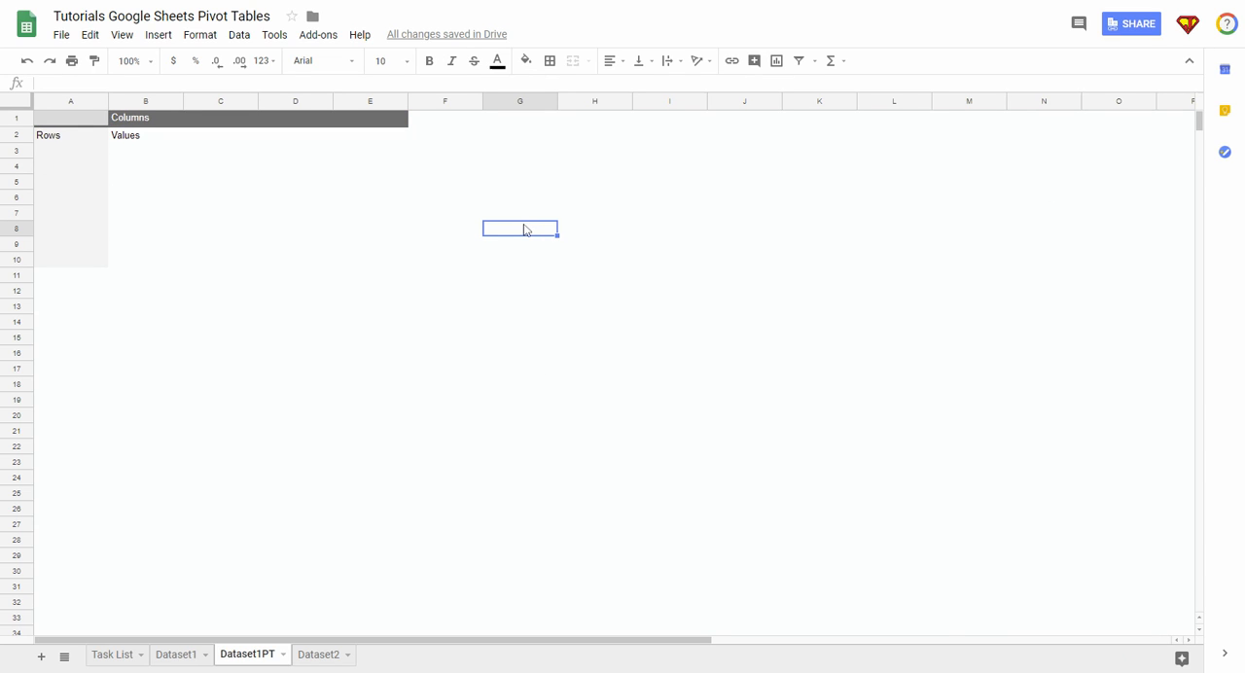
{"action": "left_click", "coordinate": [250, 180]}
{"action": "left_click", "coordinate": [575, 187]}
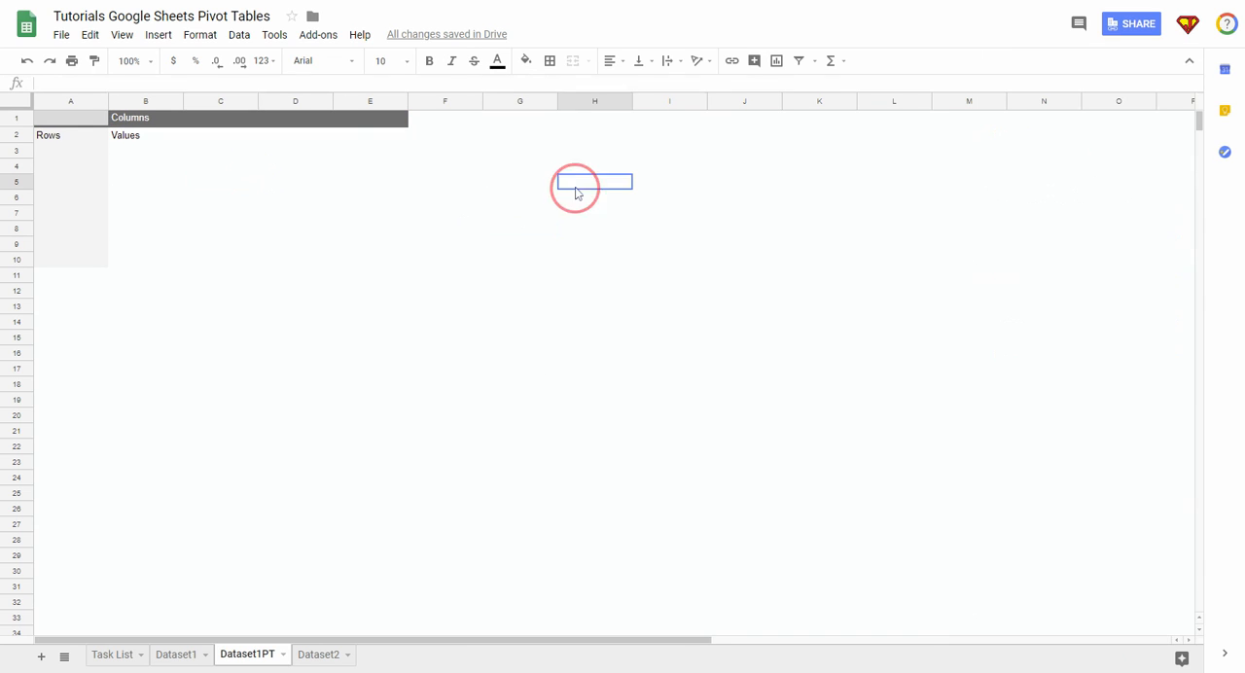
{"action": "left_click", "coordinate": [377, 118]}
{"action": "left_click", "coordinate": [515, 184]}
Step: Add CUSD# as a row field of the pivot table and look through the listed entries
{"action": "left_click", "coordinate": [64, 185]}
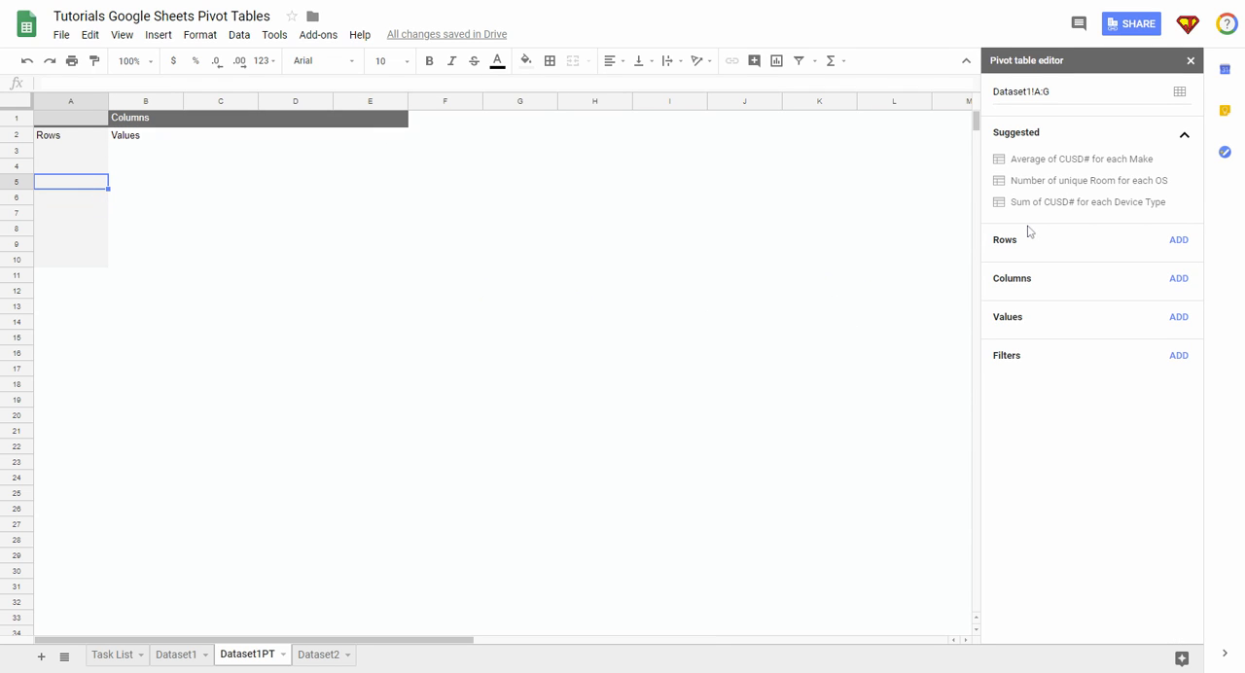
{"action": "left_click", "coordinate": [1179, 243]}
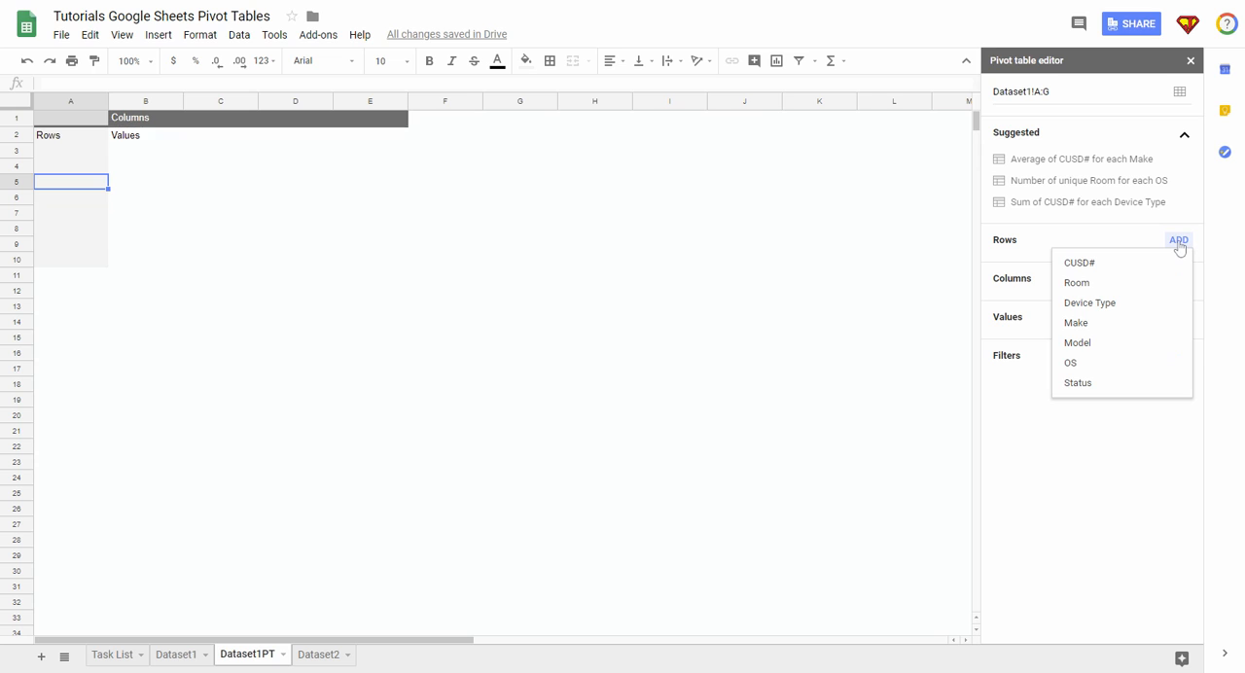
{"action": "left_click", "coordinate": [1079, 264]}
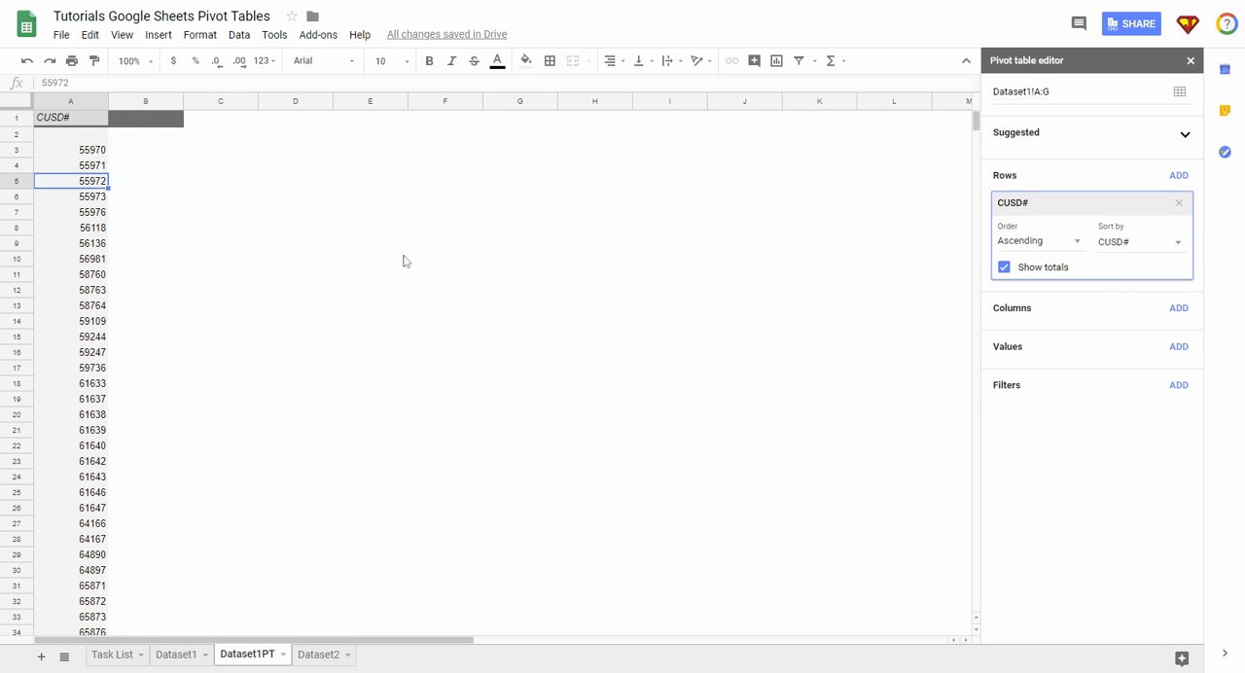
{"action": "scroll", "coordinate": [89, 237], "scroll_direction": "down", "scroll_amount": 1}
{"action": "scroll", "coordinate": [89, 238], "scroll_direction": "down", "scroll_amount": 20}
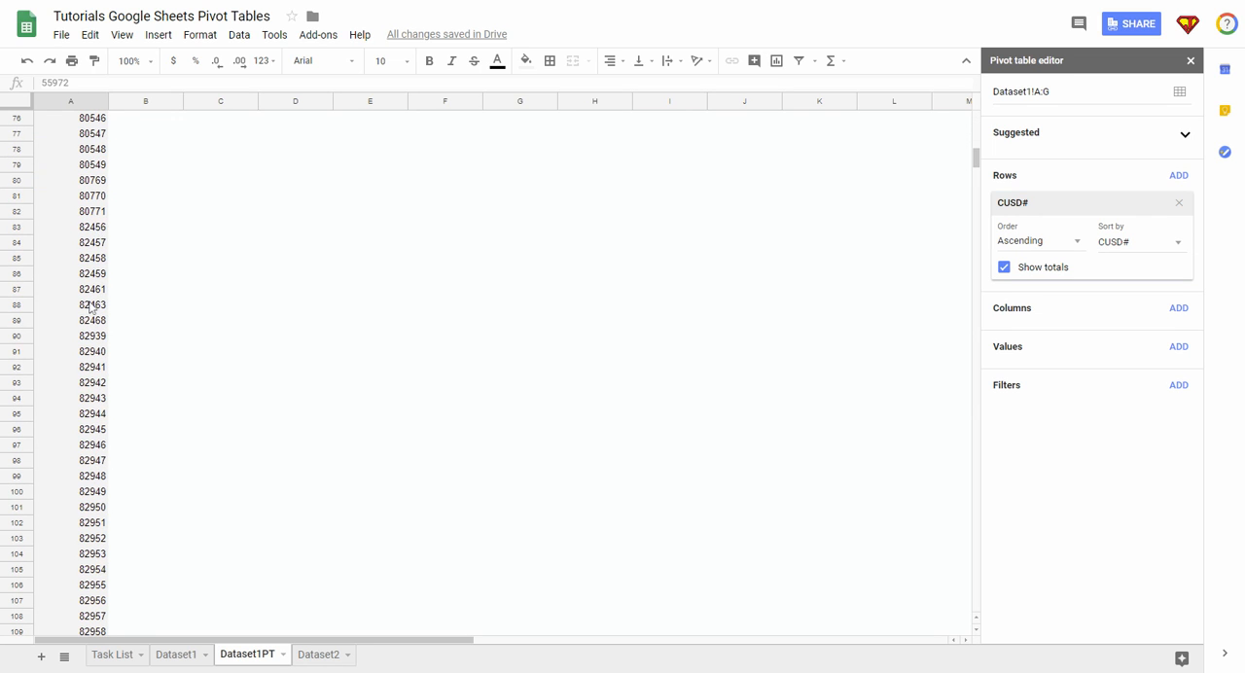
{"action": "scroll", "coordinate": [87, 305], "scroll_direction": "up", "scroll_amount": 20}
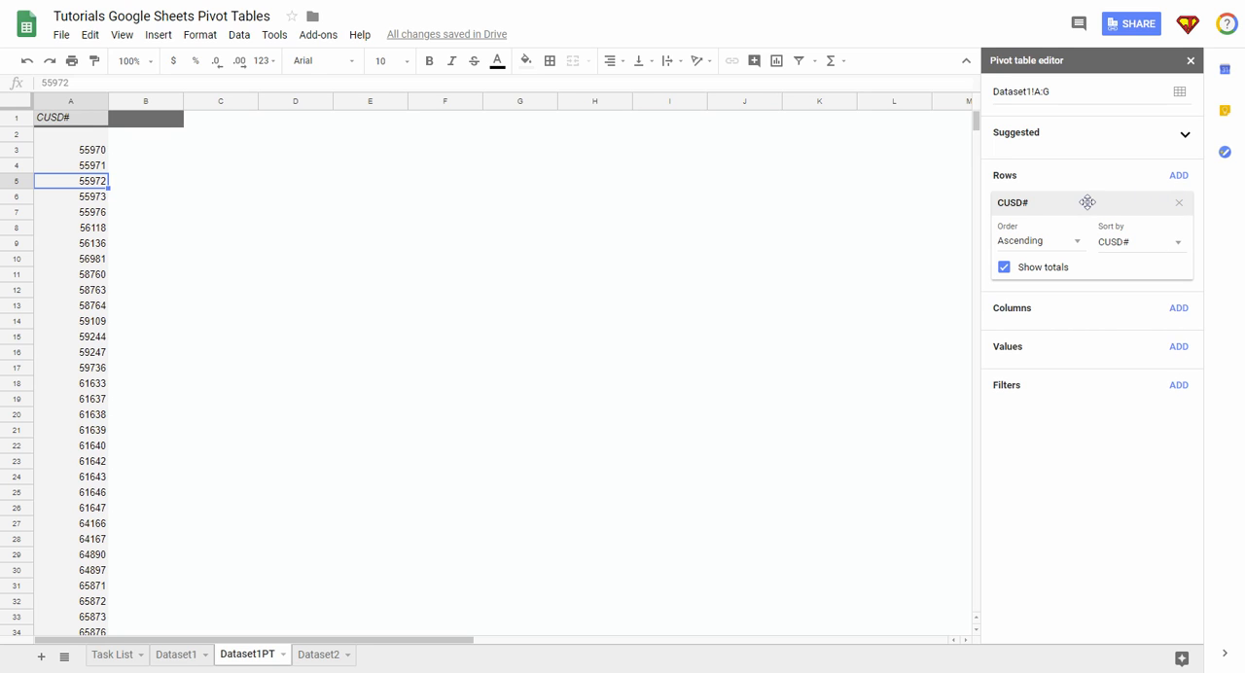
Step: Move the CUSD# field from Rows to Values and summarize it by COUNT
{"action": "left_click_drag", "start_coordinate": [1087, 202], "coordinate": [1075, 275]}
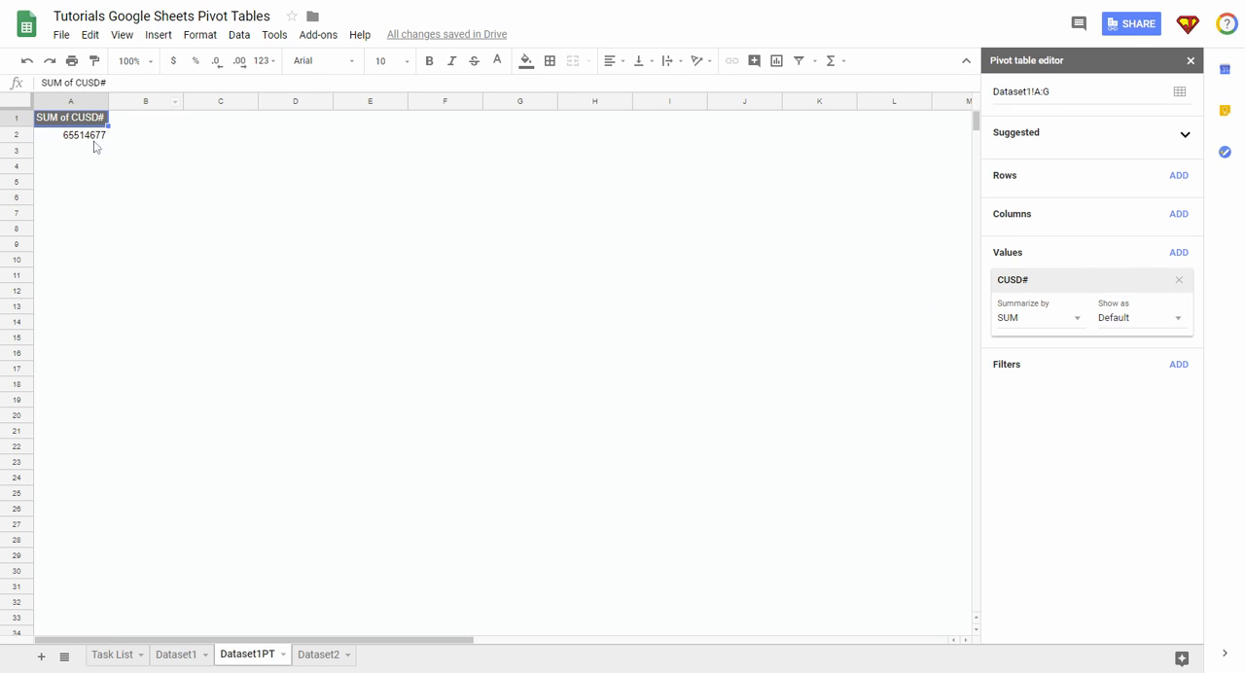
{"action": "left_click", "coordinate": [1078, 321]}
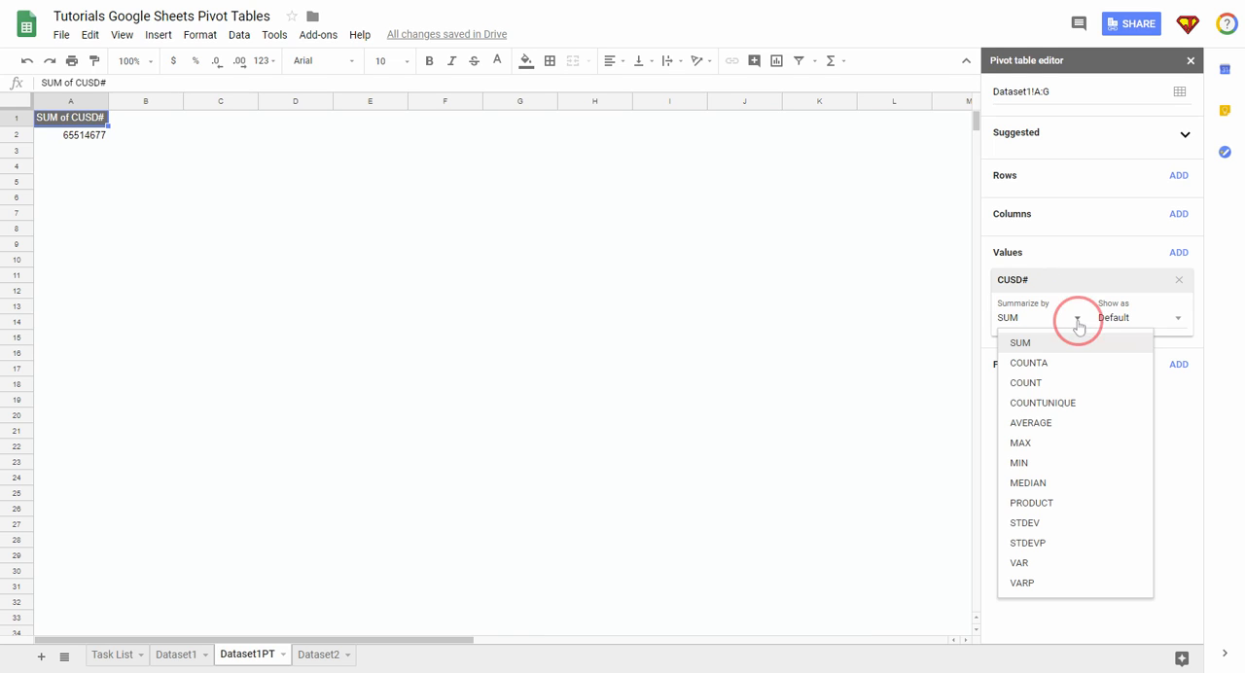
{"action": "left_click", "coordinate": [1024, 383]}
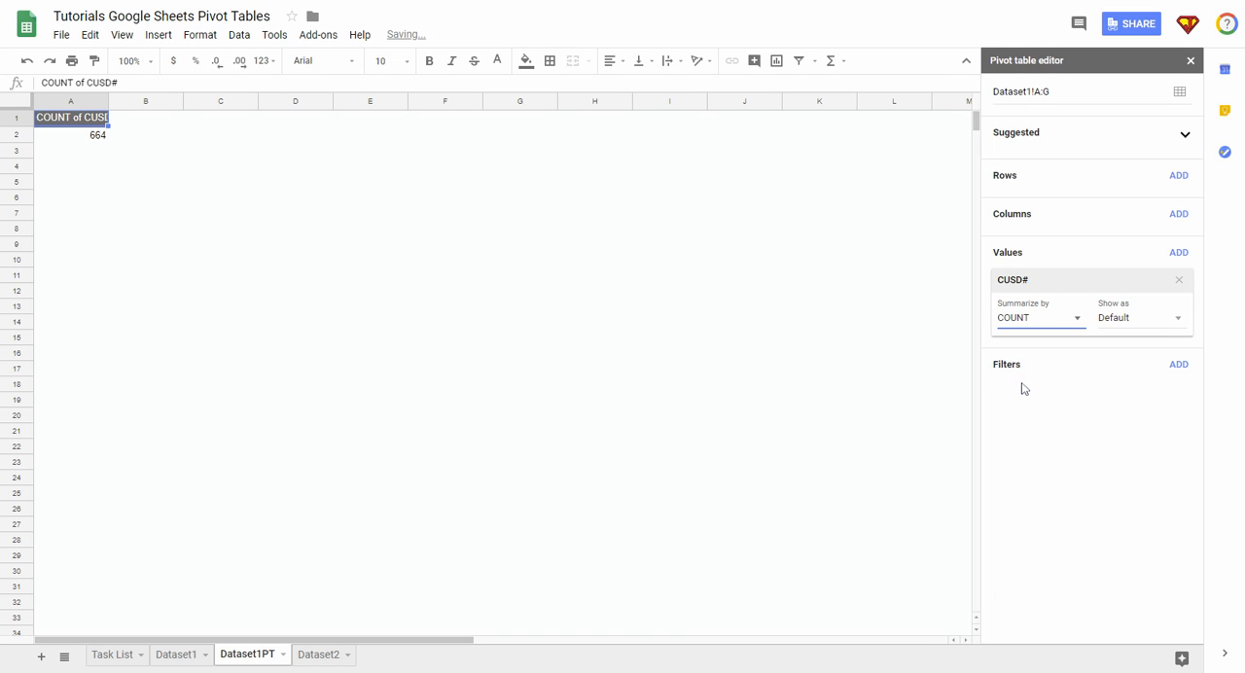
{"action": "left_click", "coordinate": [1078, 321]}
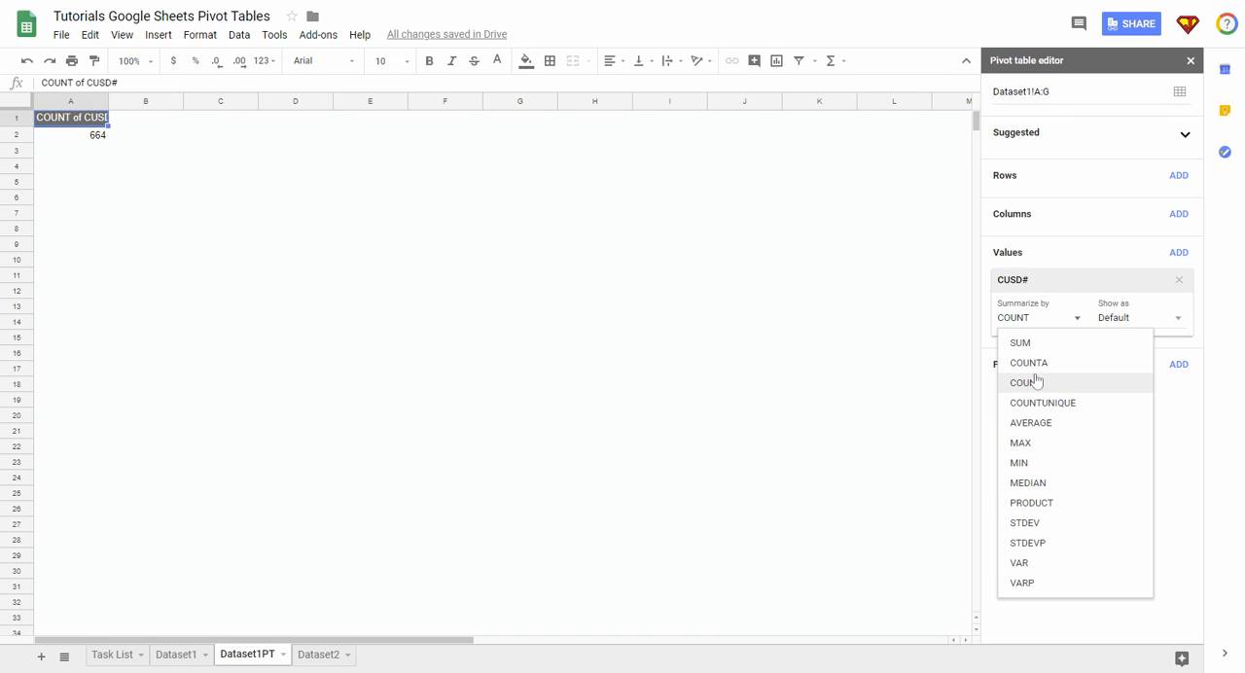
{"action": "left_click", "coordinate": [1036, 381]}
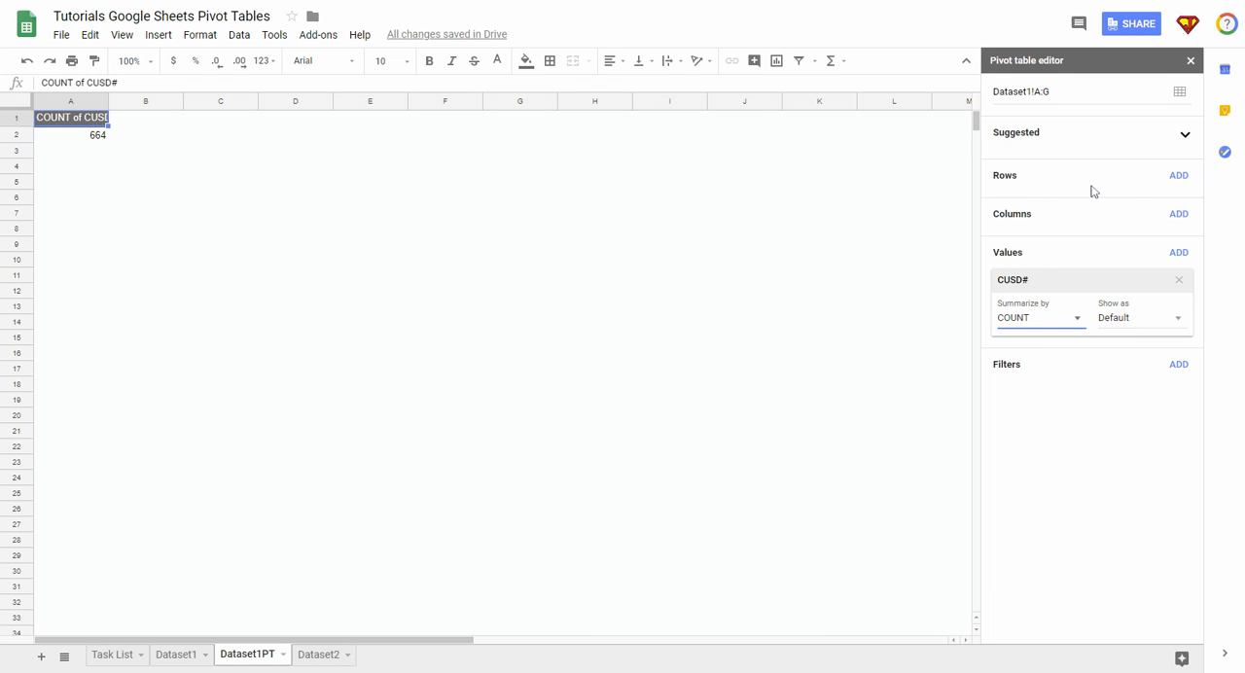
Step: Add Make as the pivot table's row field and OS as its column field
{"action": "left_click", "coordinate": [1176, 181]}
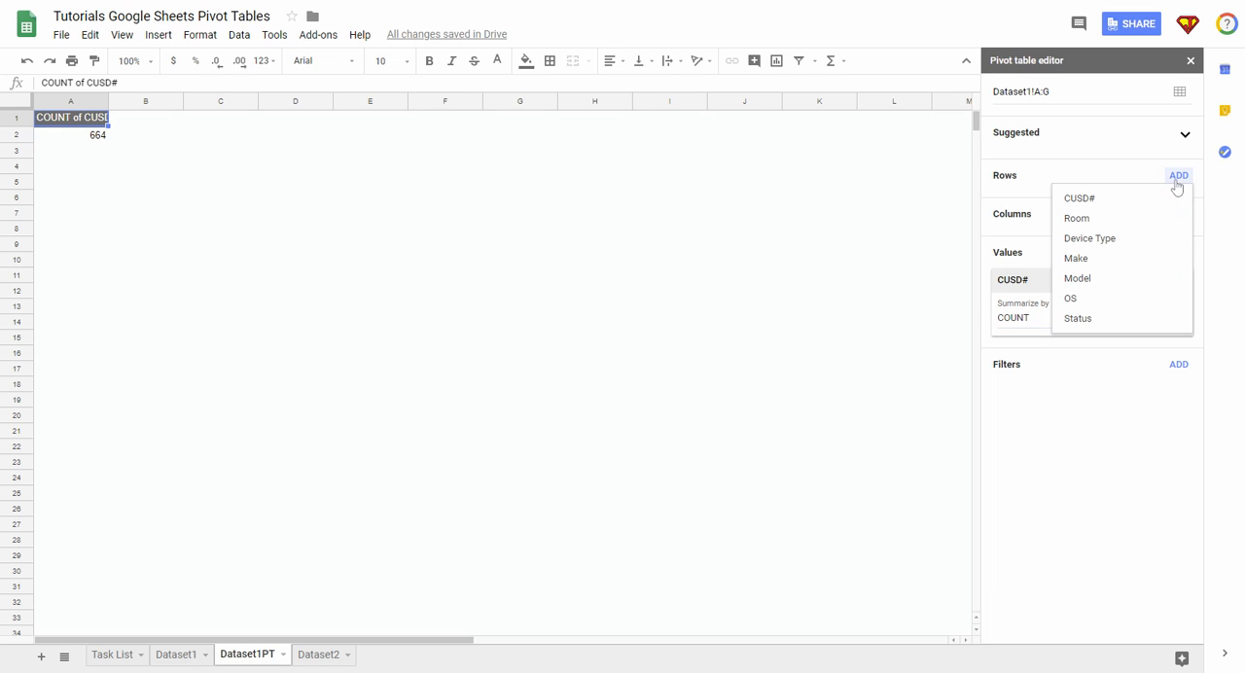
{"action": "left_click", "coordinate": [1075, 258]}
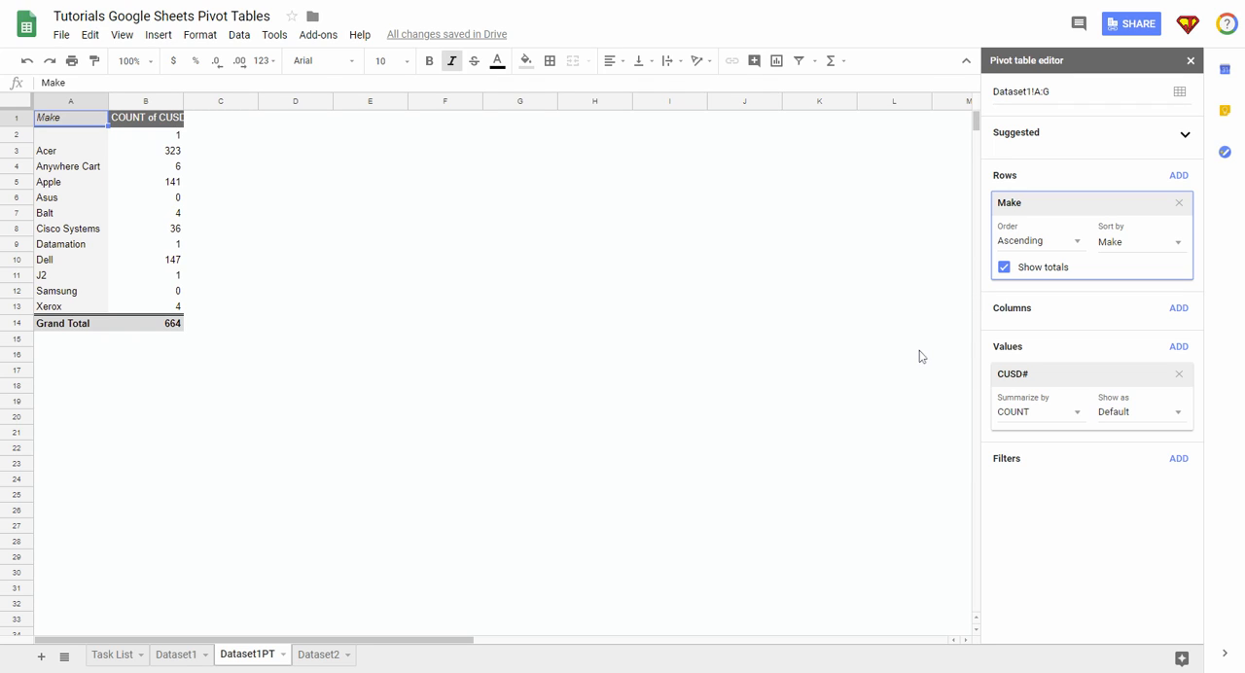
{"action": "left_click", "coordinate": [1179, 309]}
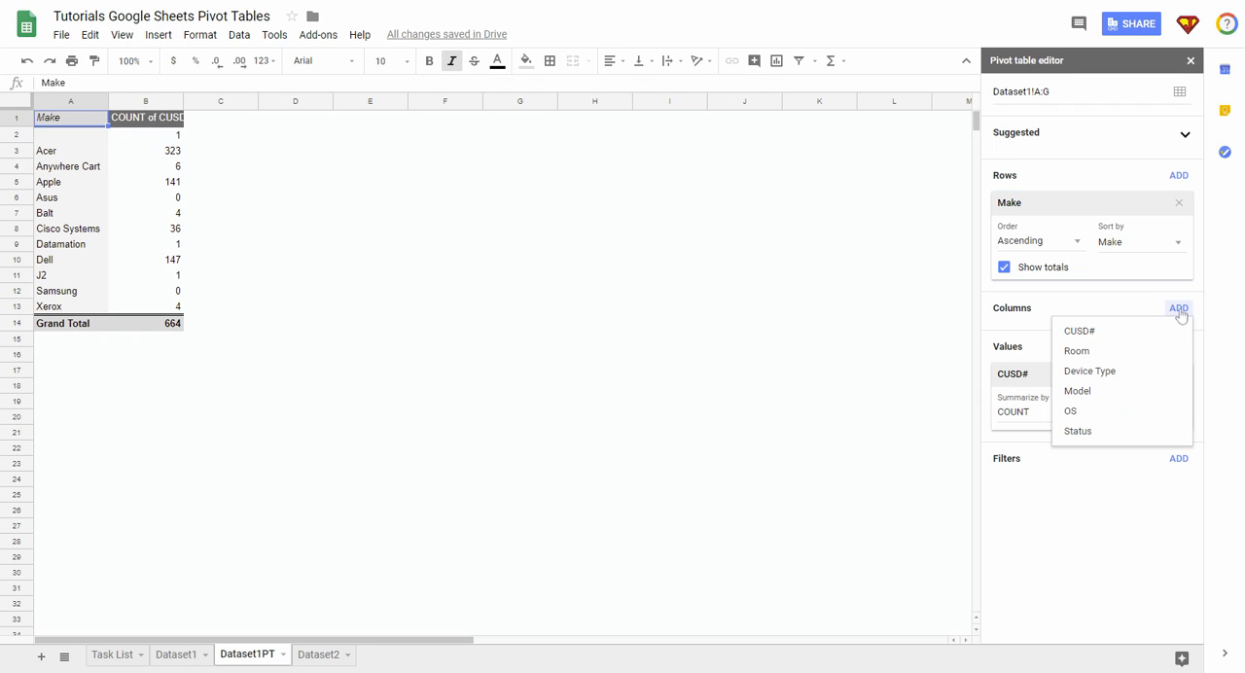
{"action": "left_click", "coordinate": [1073, 411]}
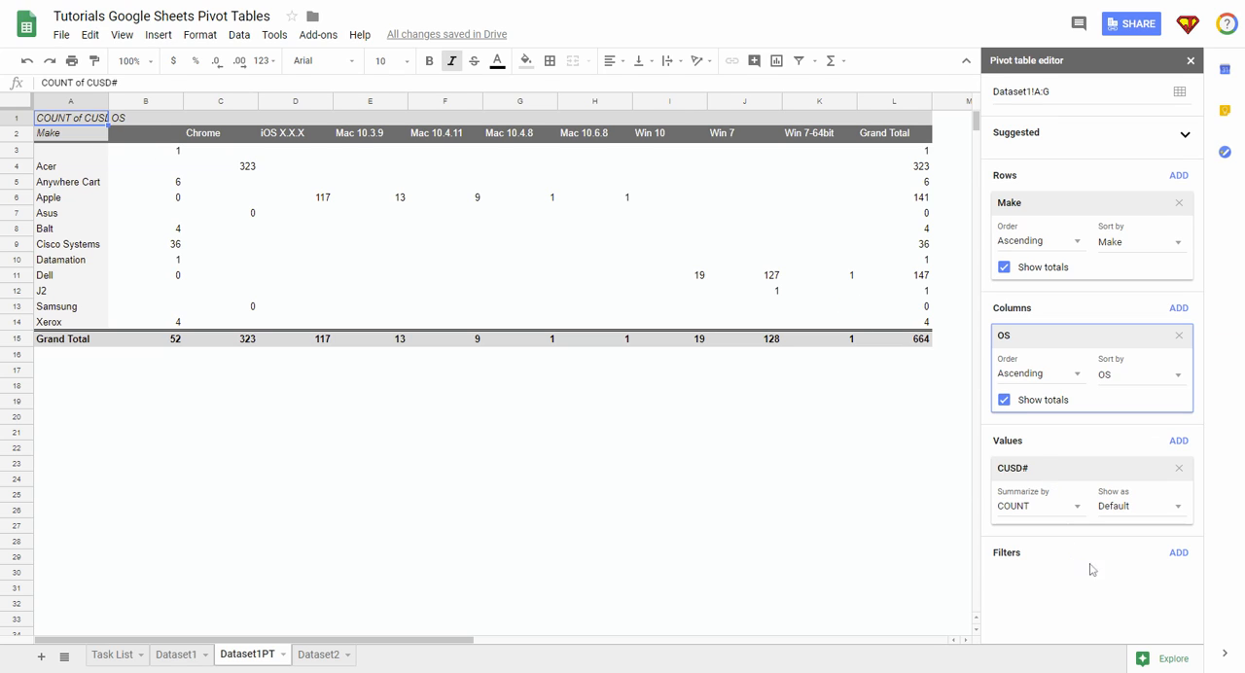
Step: Add a pivot table filter on OS that excludes the blank values
{"action": "left_click", "coordinate": [1179, 554]}
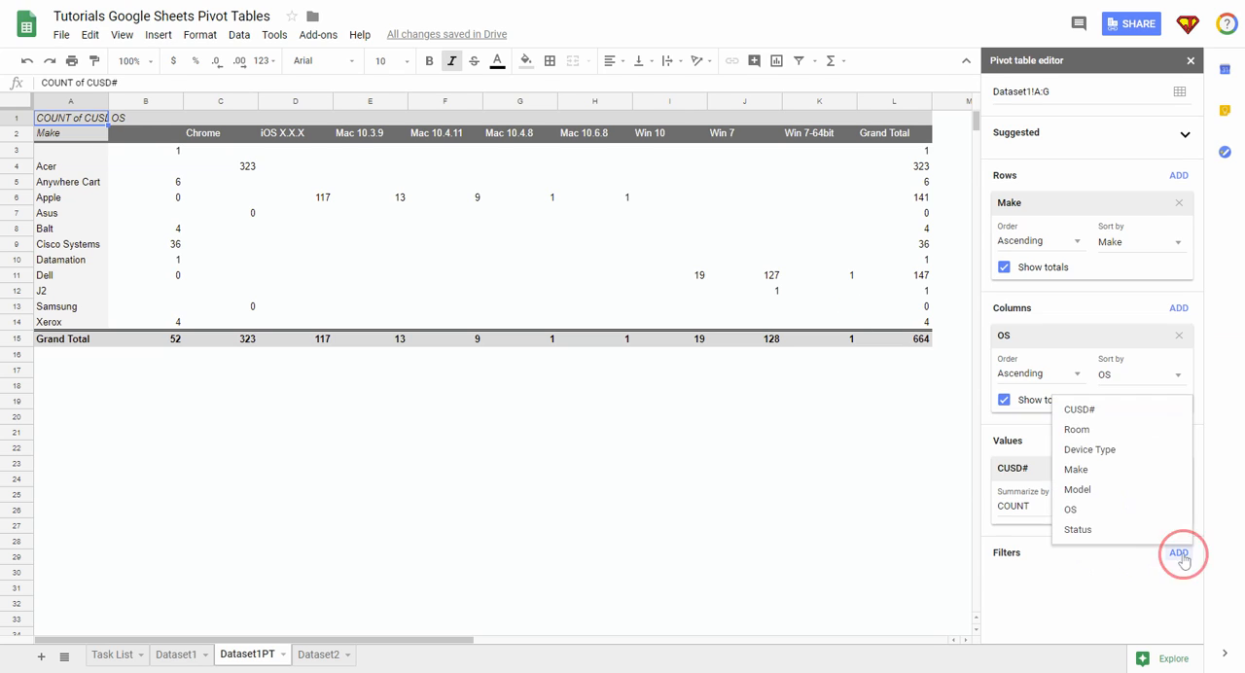
{"action": "left_click", "coordinate": [1072, 513]}
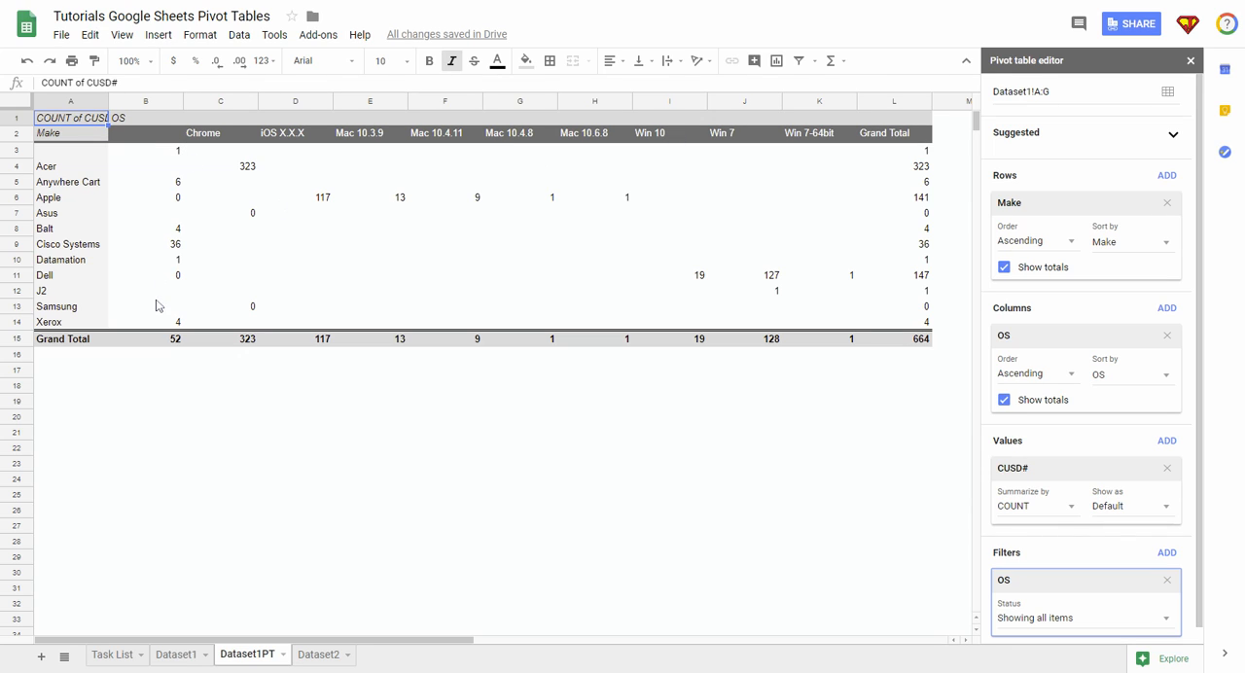
{"action": "left_click", "coordinate": [1070, 620]}
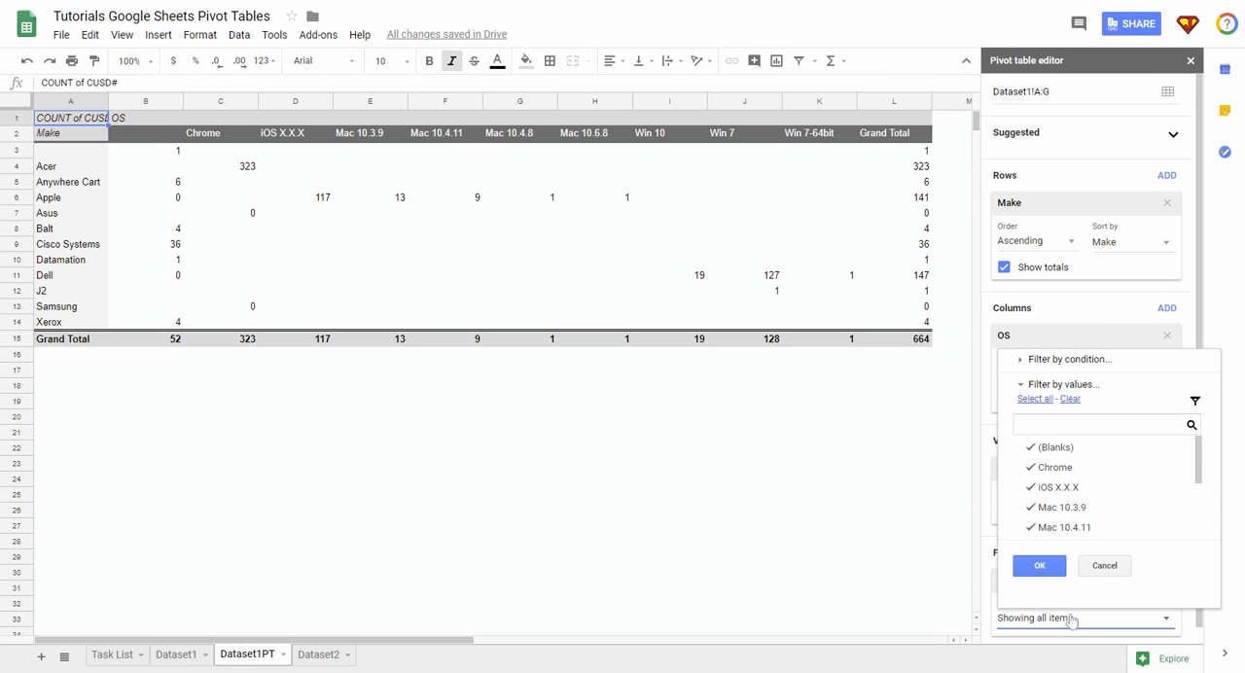
{"action": "left_click", "coordinate": [1032, 449]}
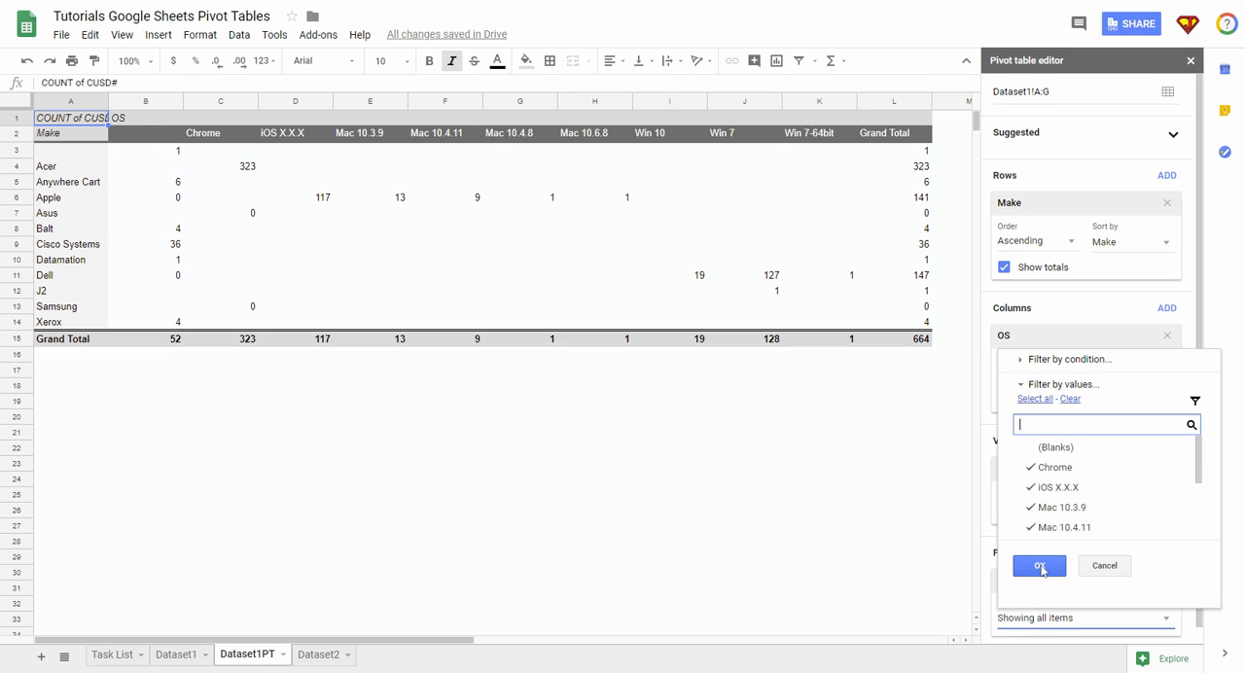
{"action": "left_click", "coordinate": [1039, 567]}
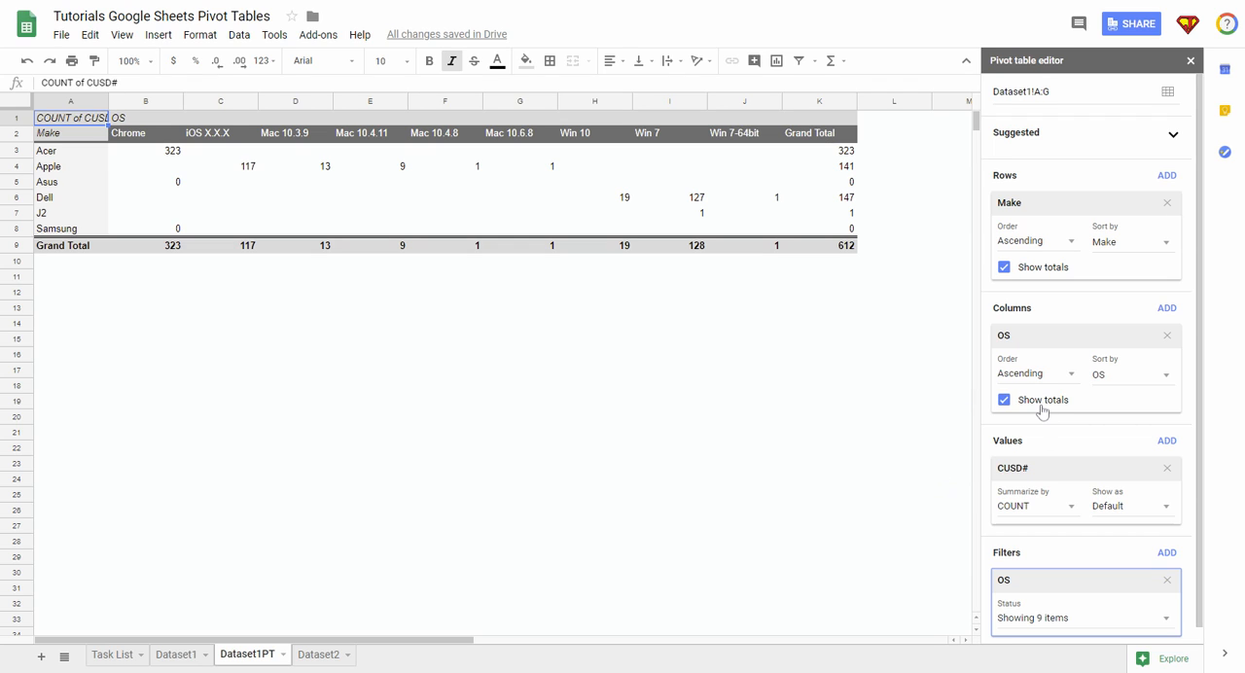
{"action": "scroll", "coordinate": [1042, 414], "scroll_direction": "down", "scroll_amount": 1}
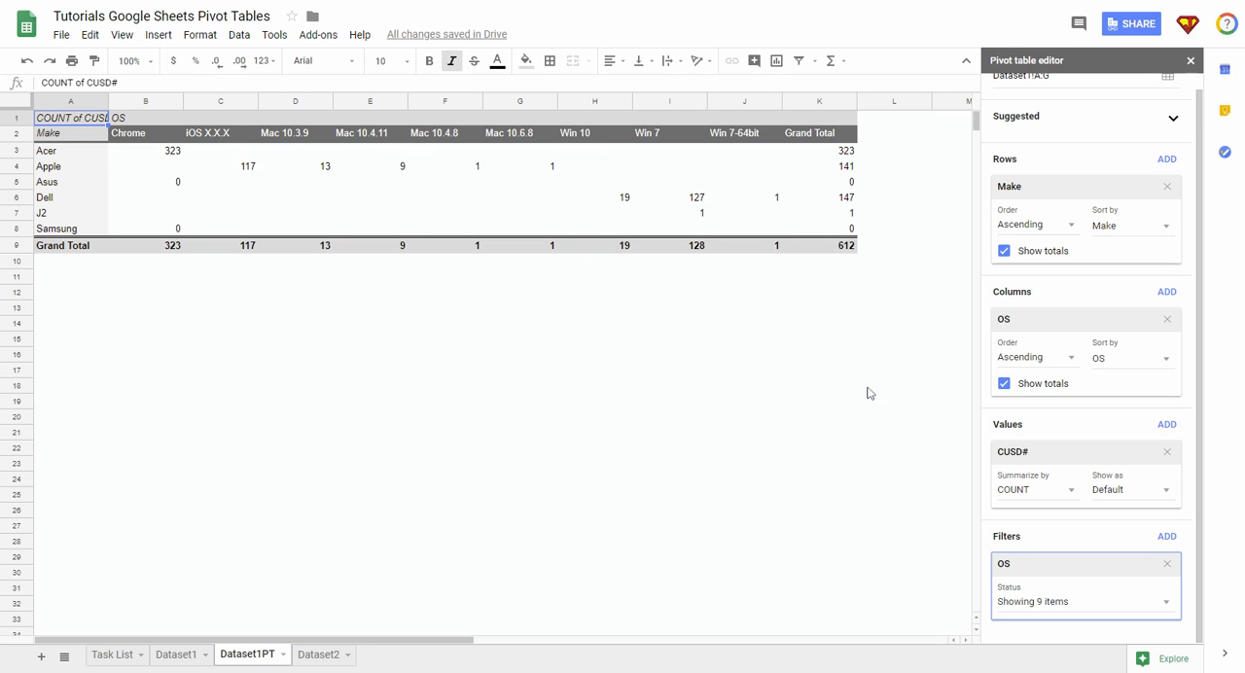
{"action": "scroll", "coordinate": [1031, 280], "scroll_direction": "up", "scroll_amount": 1}
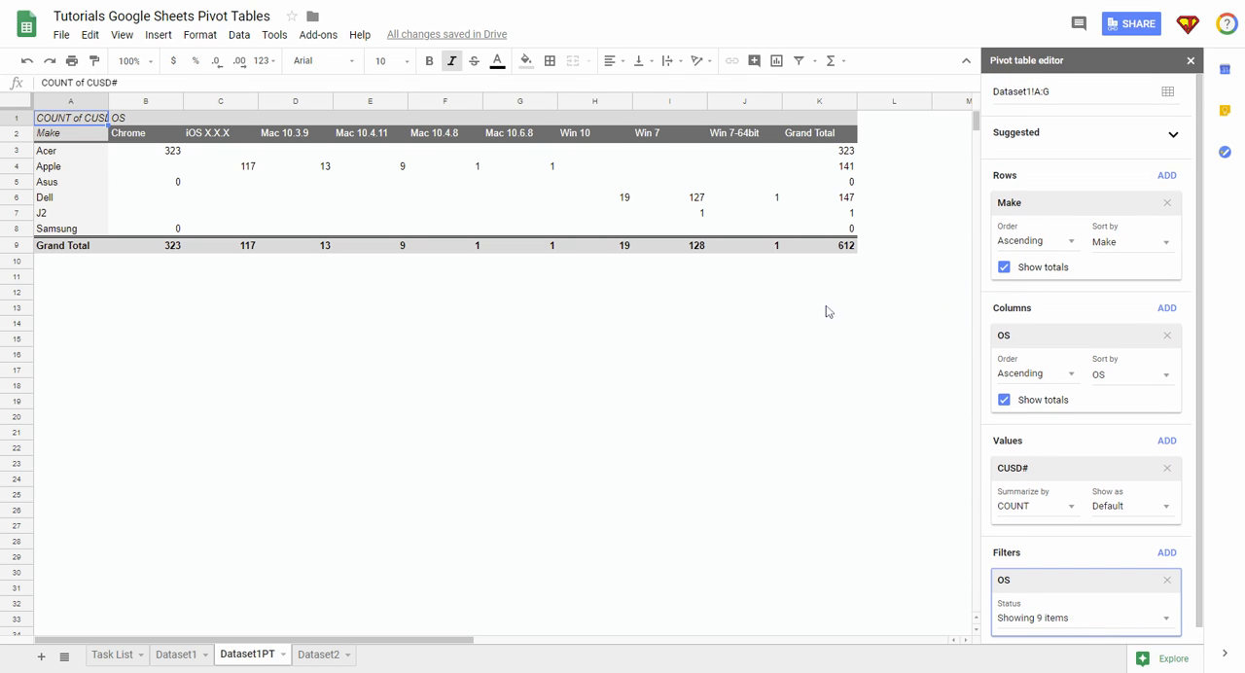